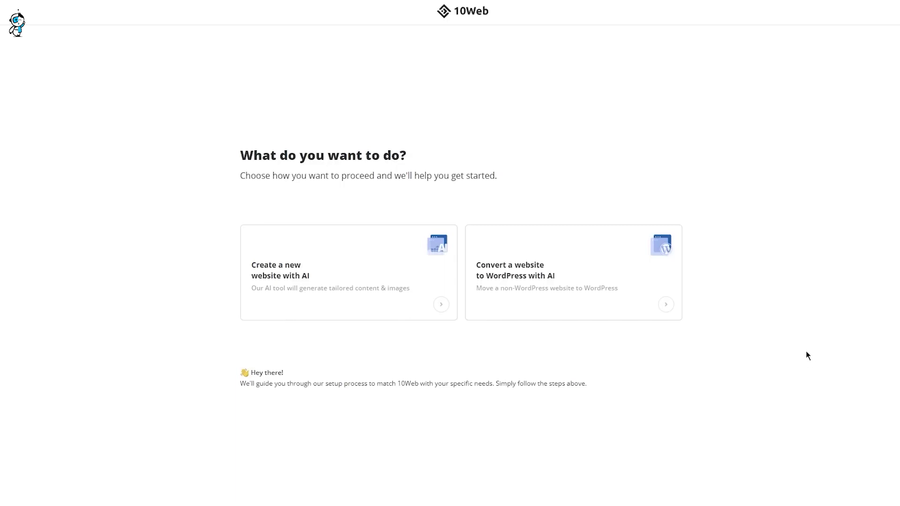
Step: Choose 'Create a new website with AI' to reach the business-type setup form
{"action": "left_click", "coordinate": [417, 274]}
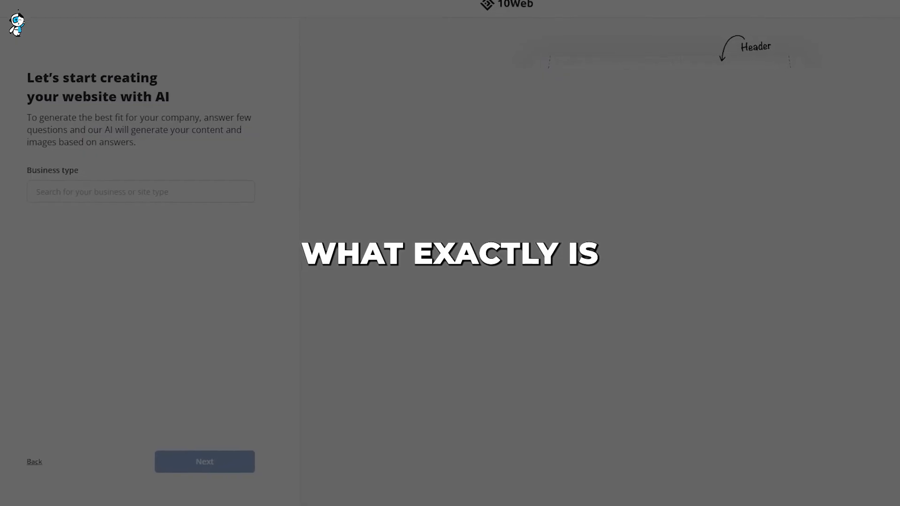
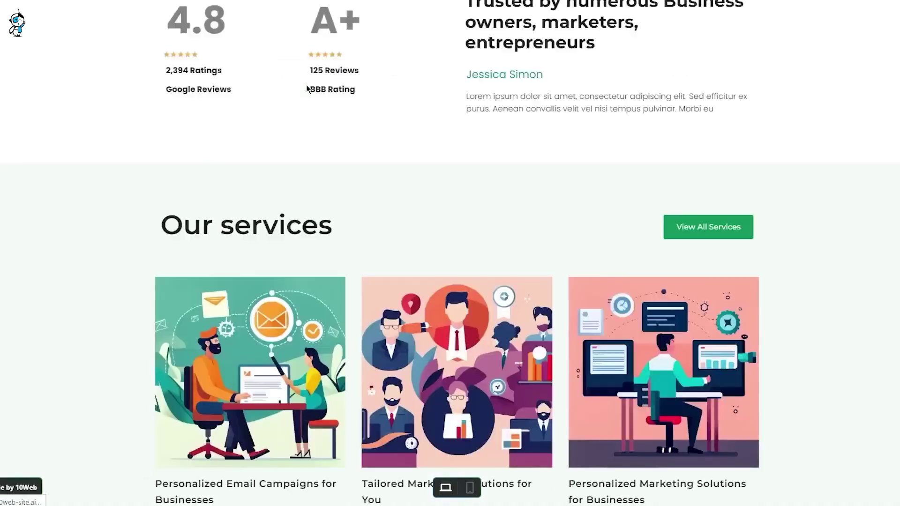
{"action": "scroll", "coordinate": [306, 85], "scroll_direction": "down", "scroll_amount": 10}
{"action": "scroll", "coordinate": [306, 83], "scroll_direction": "down", "scroll_amount": 10}
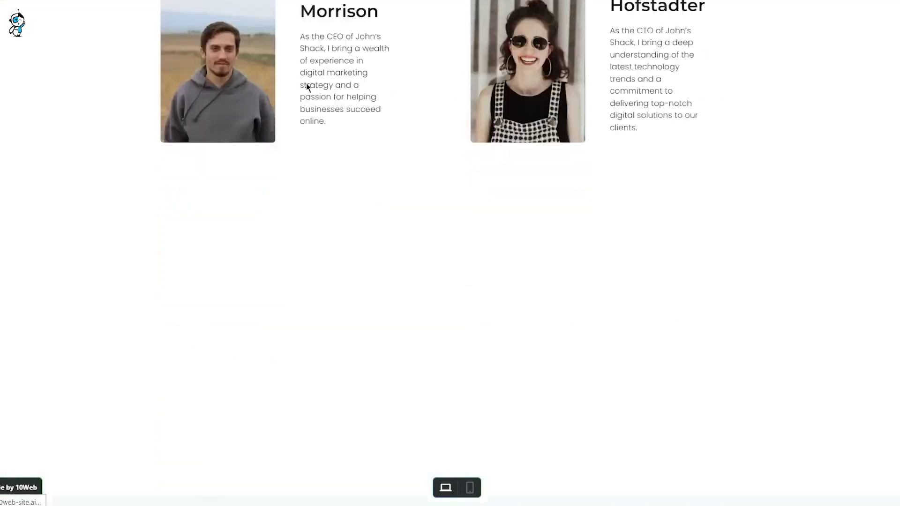
Step: Dismiss the Try AI Builder Pro offer, then select all on the preview page and deselect it
{"action": "left_click", "coordinate": [891, 276]}
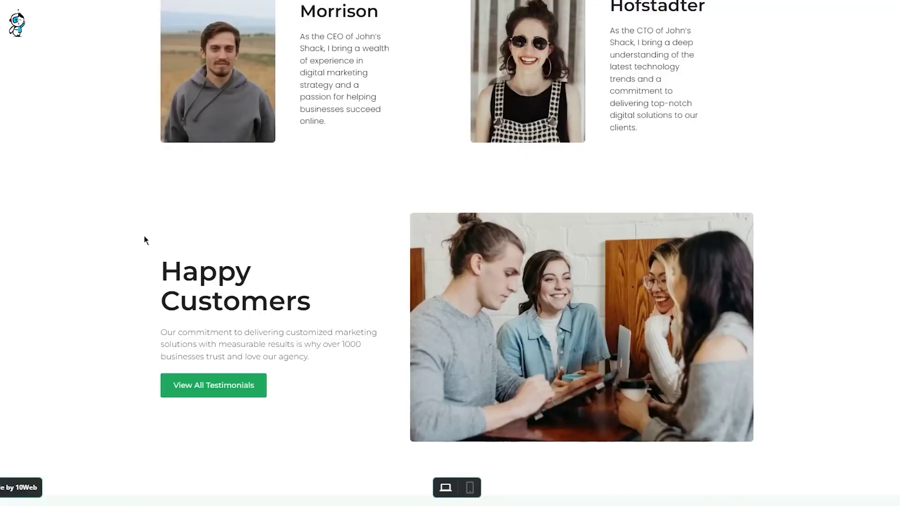
{"action": "key", "text": "ctrl+a"}
{"action": "left_click", "coordinate": [832, 287]}
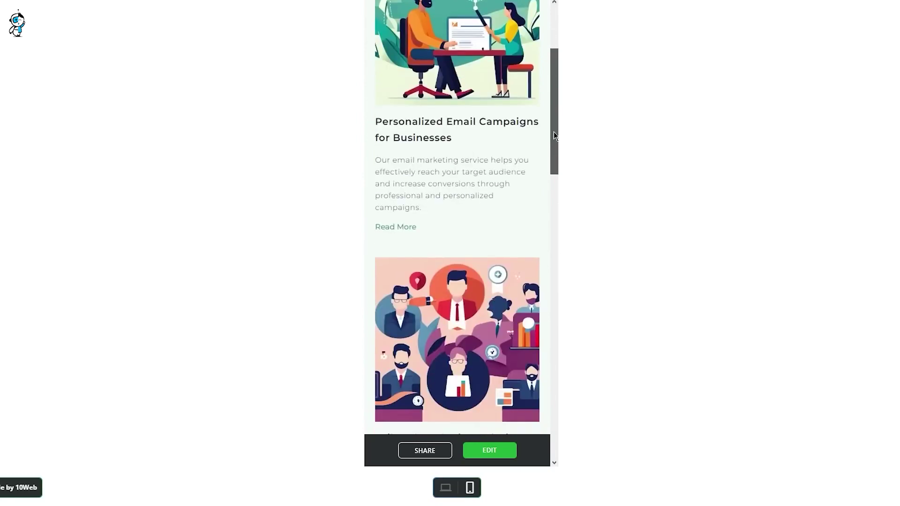
{"action": "left_click_drag", "start_coordinate": [554, 131], "coordinate": [538, 287]}
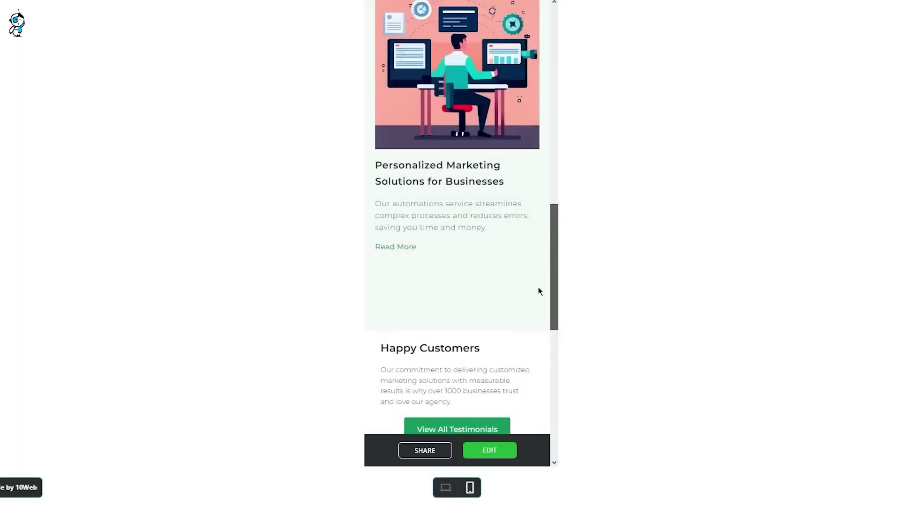
{"action": "mouse_move", "coordinate": [537, 287]}
{"action": "left_mouse_down"}
{"action": "mouse_move", "coordinate": [537, 407]}
{"action": "mouse_move", "coordinate": [554, 92]}
{"action": "left_mouse_up"}
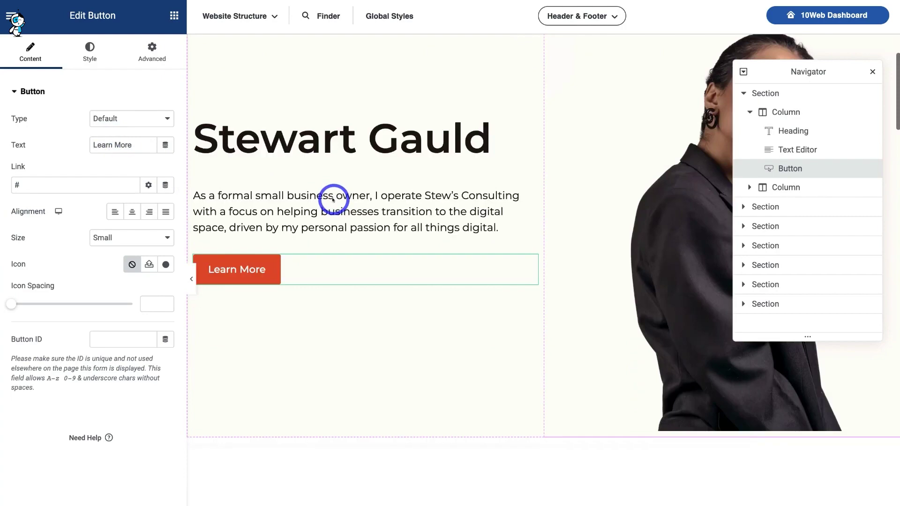
{"action": "scroll", "coordinate": [321, 197], "scroll_direction": "down", "scroll_amount": 5}
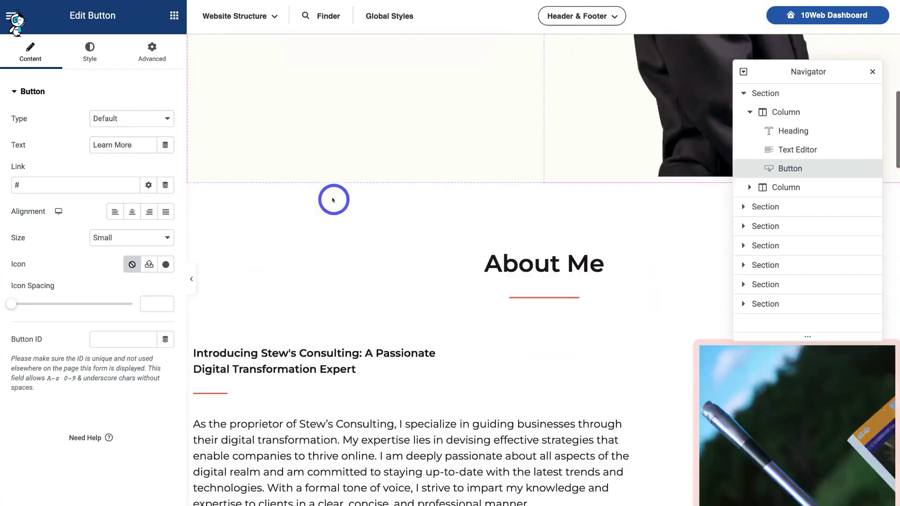
{"action": "scroll", "coordinate": [331, 201], "scroll_direction": "down", "scroll_amount": 5}
Step: Select the About Me paragraph and the services posts grid, then open the UPDATE save options
{"action": "left_click", "coordinate": [353, 290]}
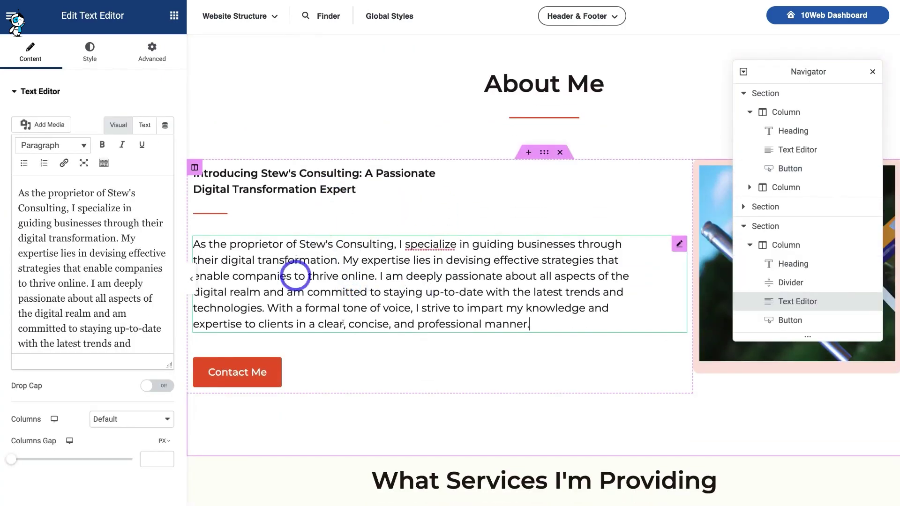
{"action": "scroll", "coordinate": [432, 312], "scroll_direction": "down", "scroll_amount": 5}
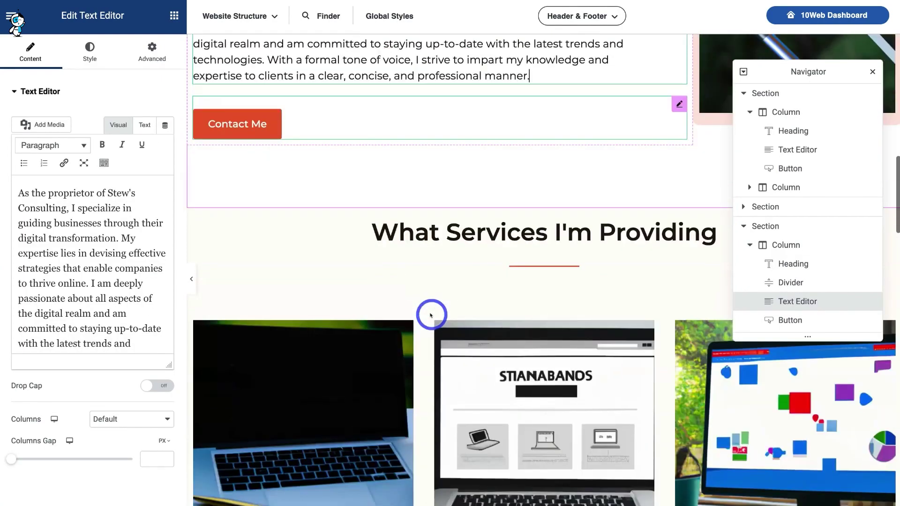
{"action": "scroll", "coordinate": [432, 311], "scroll_direction": "down", "scroll_amount": 5}
{"action": "left_click", "coordinate": [323, 319]}
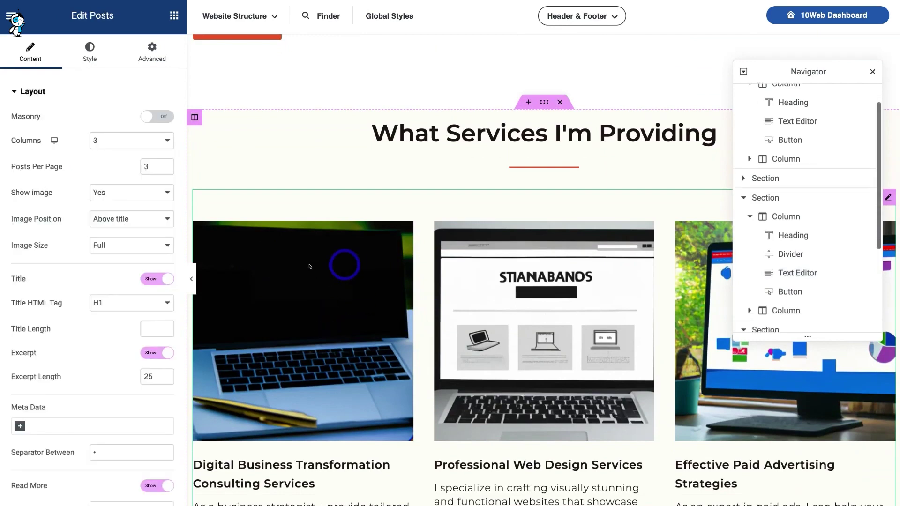
{"action": "scroll", "coordinate": [314, 342], "scroll_direction": "down", "scroll_amount": 5}
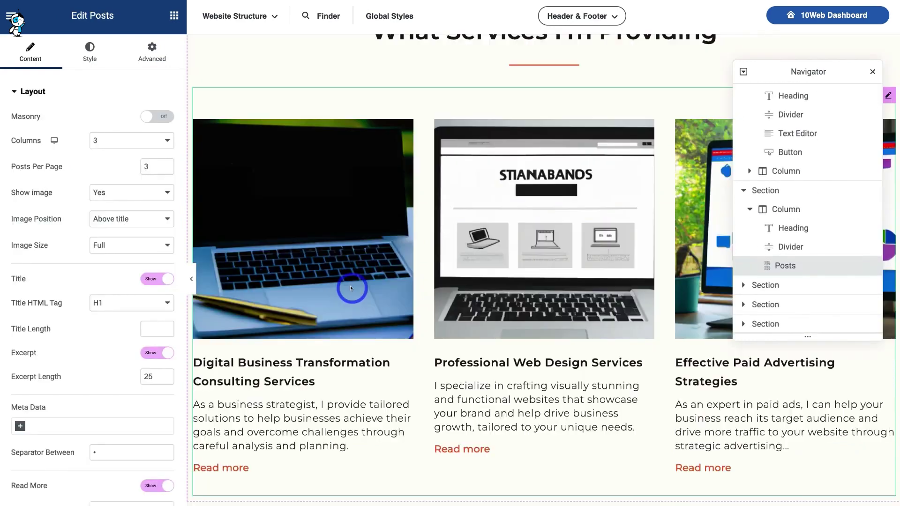
{"action": "scroll", "coordinate": [338, 310], "scroll_direction": "down", "scroll_amount": 5}
{"action": "scroll", "coordinate": [351, 288], "scroll_direction": "down", "scroll_amount": 5}
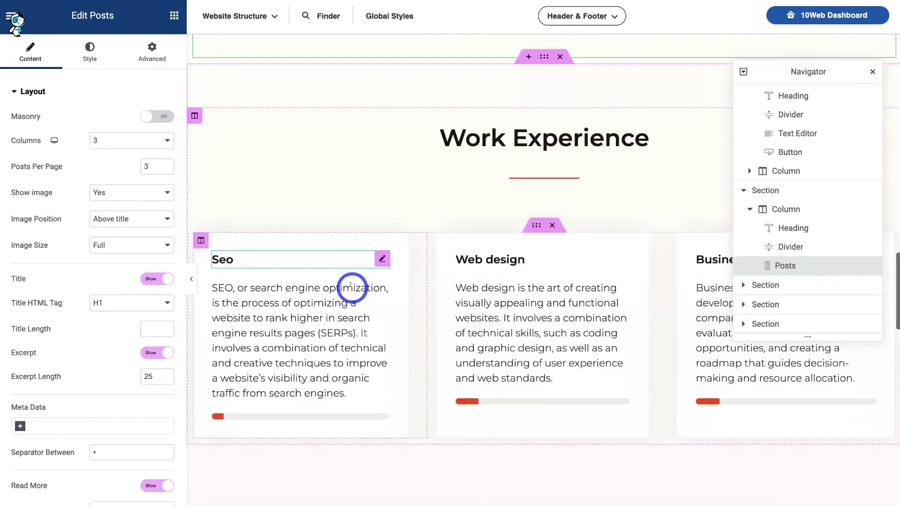
{"action": "scroll", "coordinate": [352, 267], "scroll_direction": "down", "scroll_amount": 5}
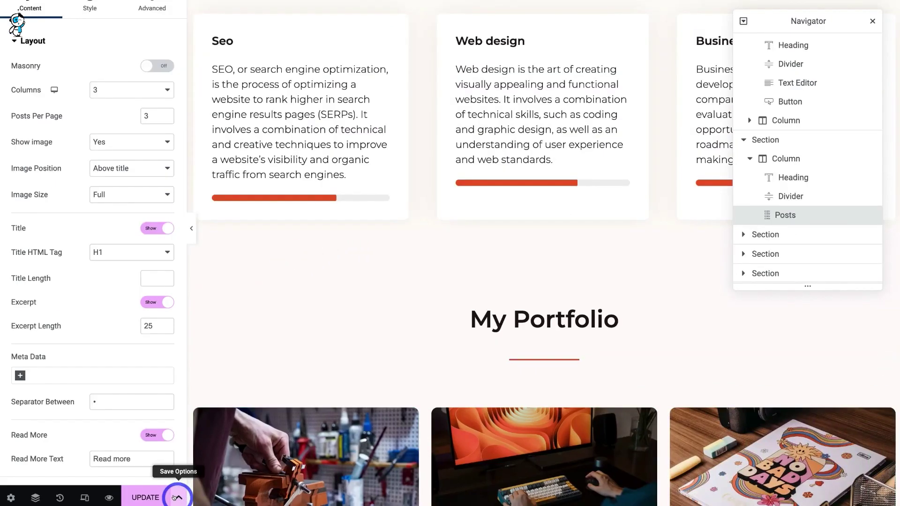
{"action": "left_click", "coordinate": [178, 497]}
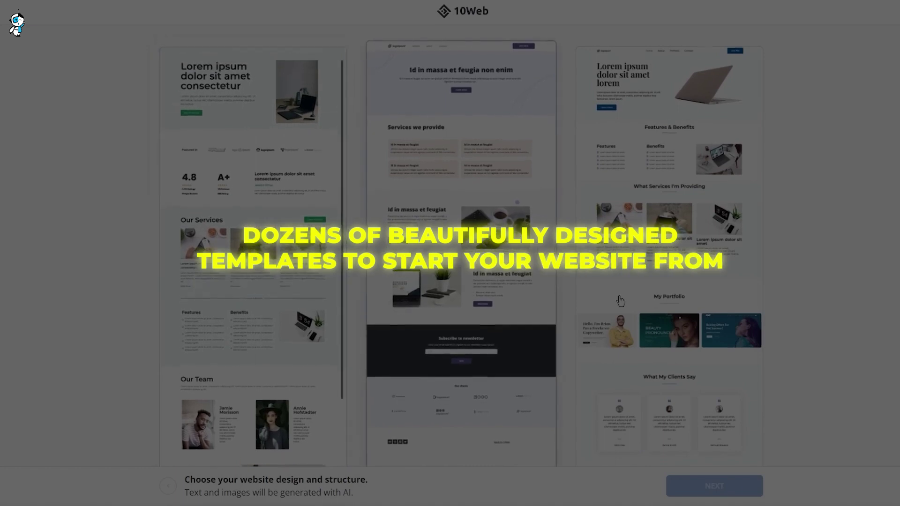
{"action": "scroll", "coordinate": [579, 291], "scroll_direction": "down", "scroll_amount": 2}
{"action": "scroll", "coordinate": [579, 291], "scroll_direction": "down", "scroll_amount": 1}
{"action": "scroll", "coordinate": [302, 292], "scroll_direction": "down", "scroll_amount": 2}
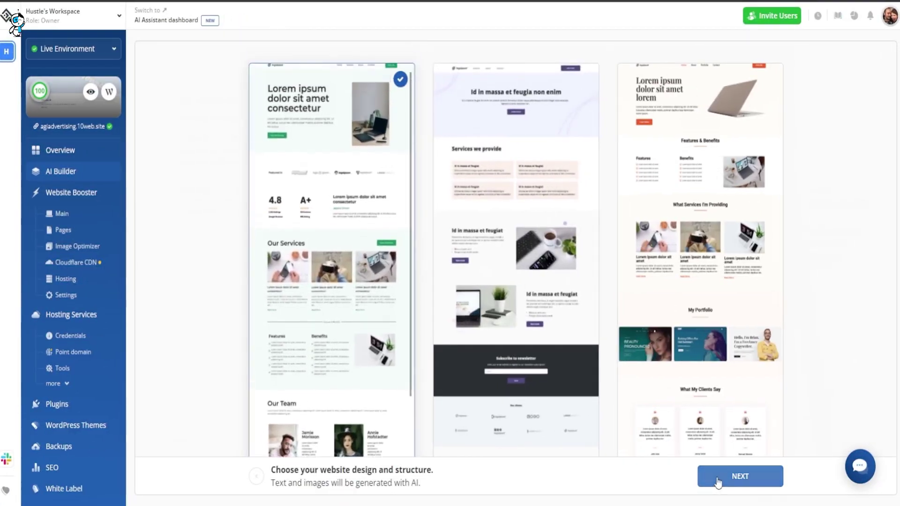
Step: Confirm the first template design and generate the site
{"action": "left_click", "coordinate": [717, 482]}
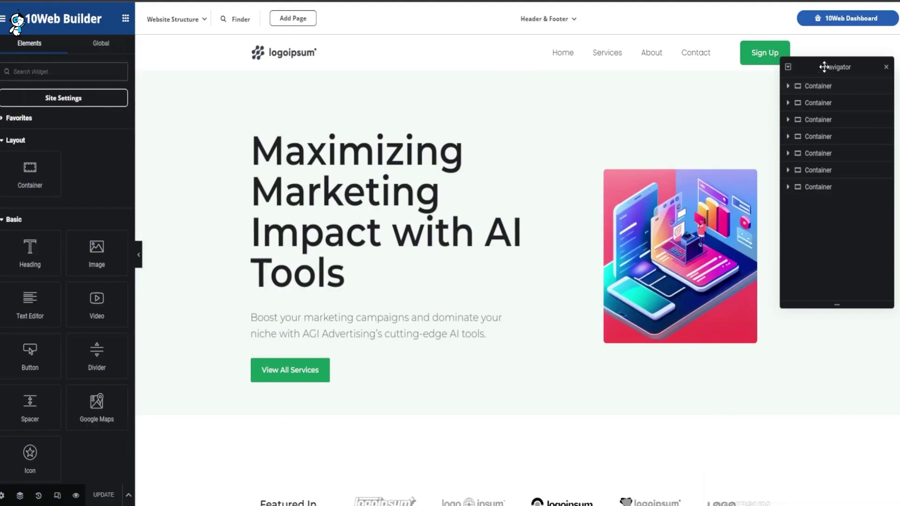
Step: Move the Navigator panel aside over the sidebar
{"action": "left_click_drag", "start_coordinate": [825, 66], "coordinate": [45, 36]}
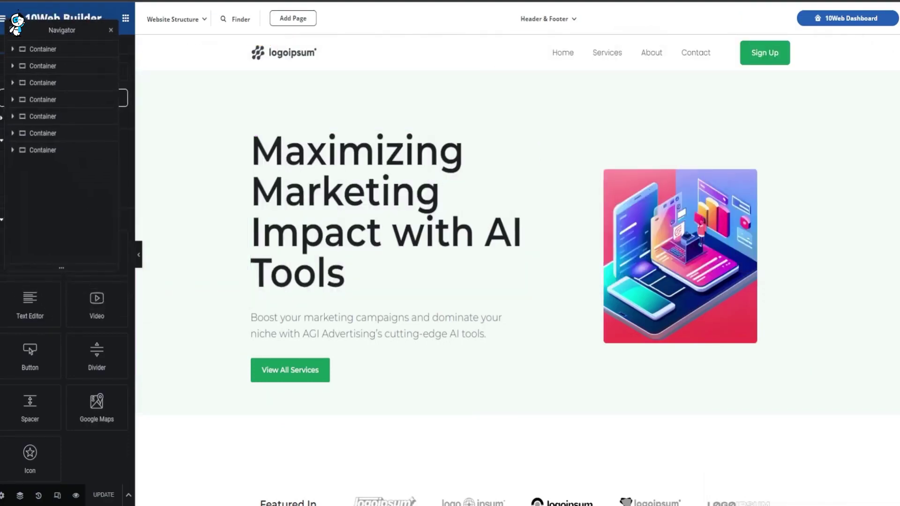
{"action": "scroll", "coordinate": [400, 211], "scroll_direction": "down", "scroll_amount": 2}
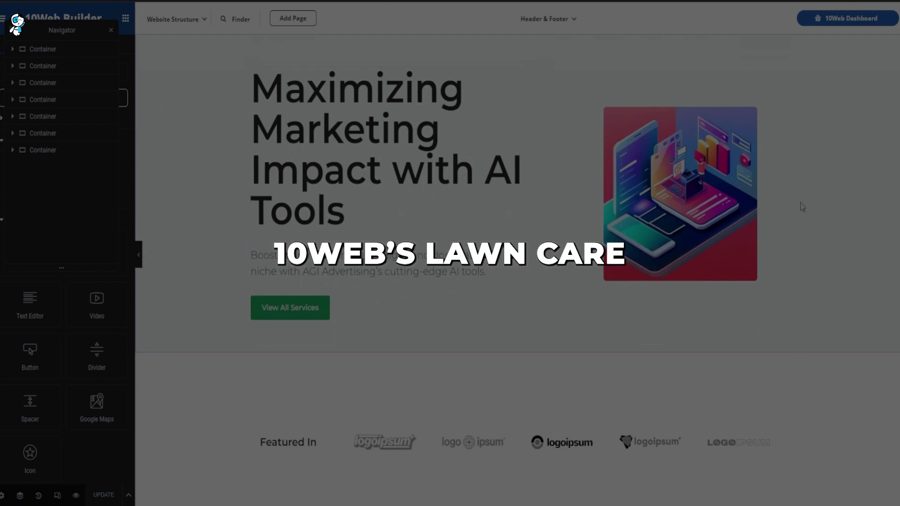
{"action": "scroll", "coordinate": [380, 207], "scroll_direction": "down", "scroll_amount": 5}
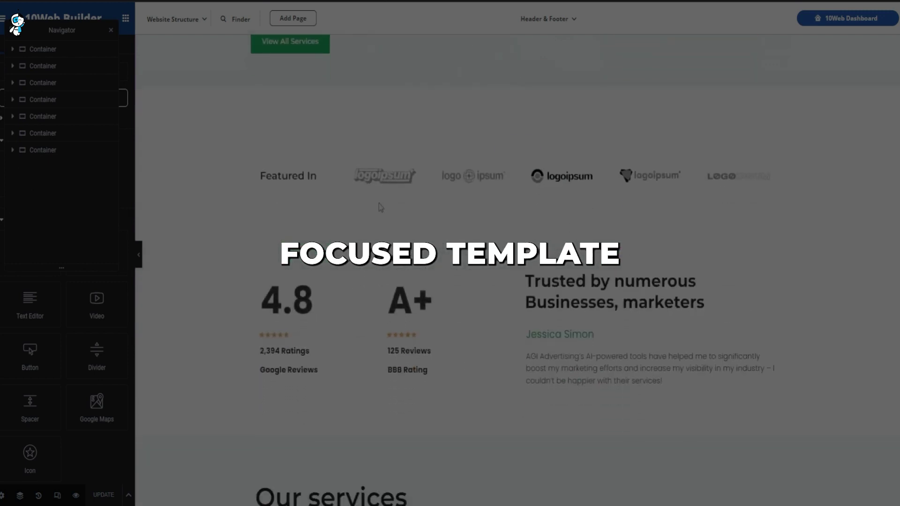
{"action": "scroll", "coordinate": [784, 267], "scroll_direction": "down", "scroll_amount": 3}
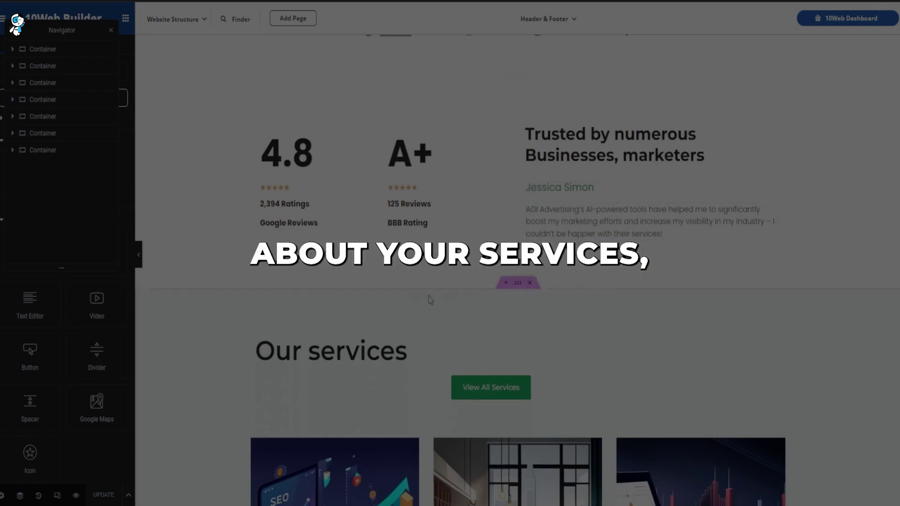
{"action": "scroll", "coordinate": [881, 247], "scroll_direction": "down", "scroll_amount": 5}
{"action": "scroll", "coordinate": [881, 248], "scroll_direction": "down", "scroll_amount": 2}
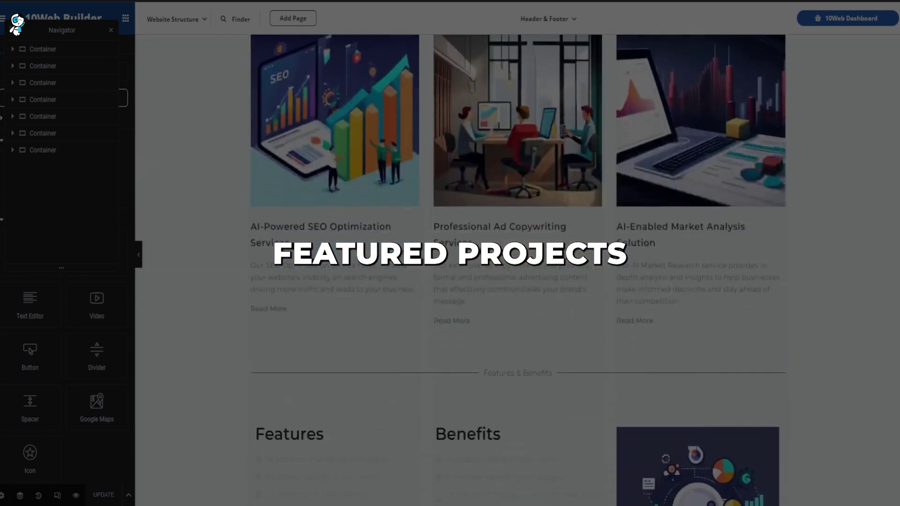
{"action": "scroll", "coordinate": [882, 247], "scroll_direction": "up", "scroll_amount": 2}
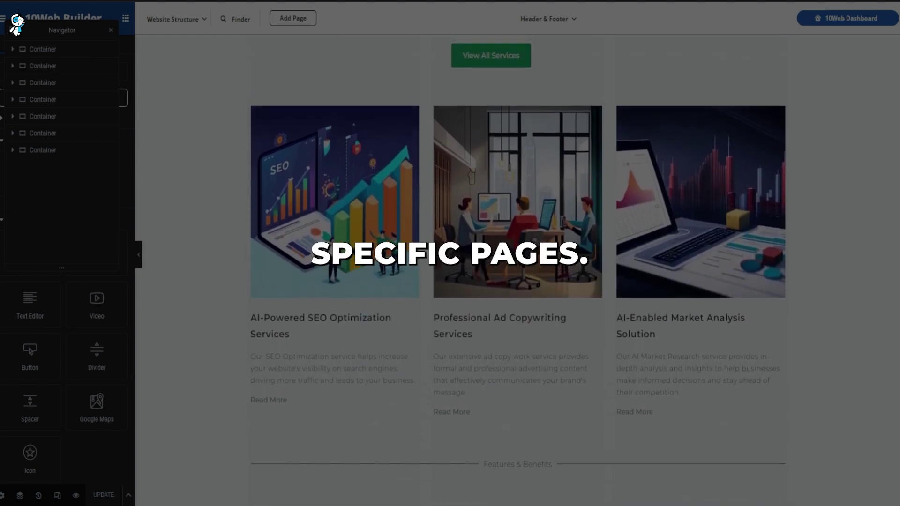
{"action": "scroll", "coordinate": [882, 247], "scroll_direction": "down", "scroll_amount": 2}
{"action": "scroll", "coordinate": [882, 247], "scroll_direction": "down", "scroll_amount": 5}
{"action": "scroll", "coordinate": [882, 247], "scroll_direction": "down", "scroll_amount": 2}
{"action": "scroll", "coordinate": [881, 247], "scroll_direction": "down", "scroll_amount": 2}
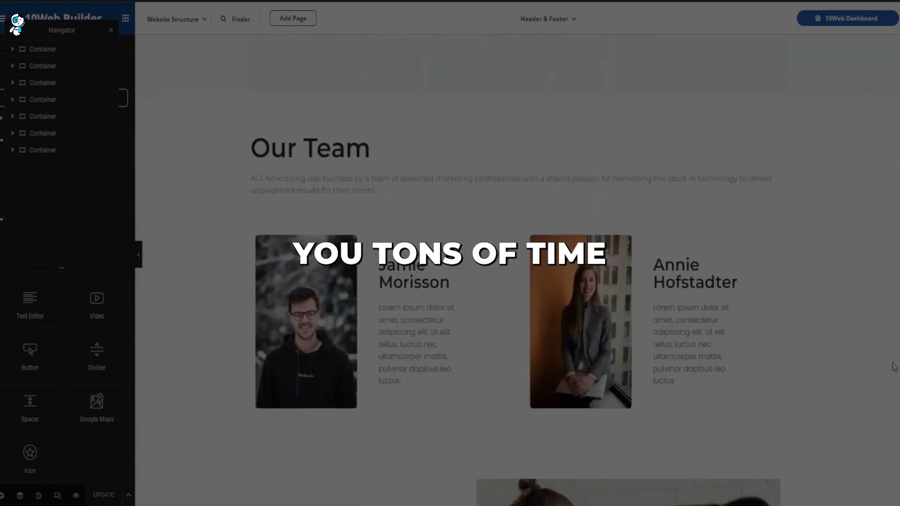
{"action": "scroll", "coordinate": [893, 392], "scroll_direction": "down", "scroll_amount": 4}
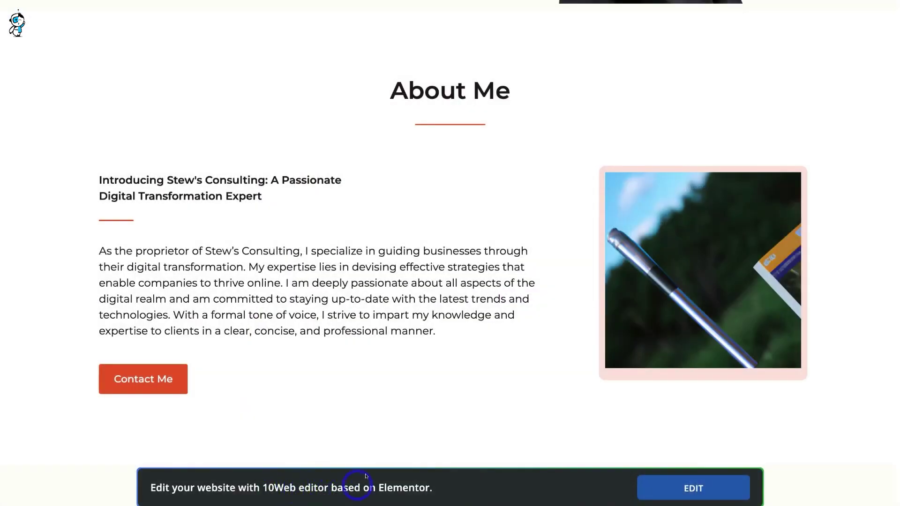
{"action": "scroll", "coordinate": [514, 407], "scroll_direction": "down", "scroll_amount": 3}
{"action": "scroll", "coordinate": [513, 407], "scroll_direction": "down", "scroll_amount": 3}
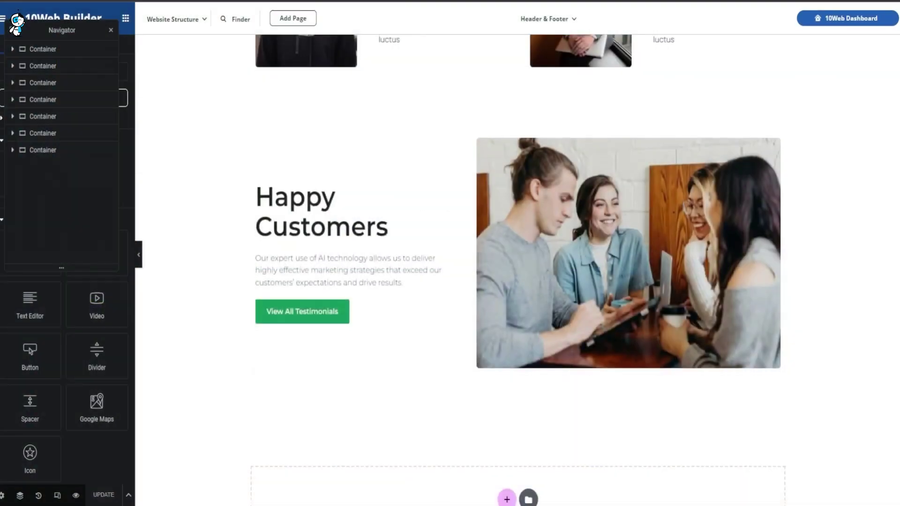
{"action": "scroll", "coordinate": [519, 282], "scroll_direction": "down", "scroll_amount": 5}
{"action": "scroll", "coordinate": [518, 281], "scroll_direction": "down", "scroll_amount": 3}
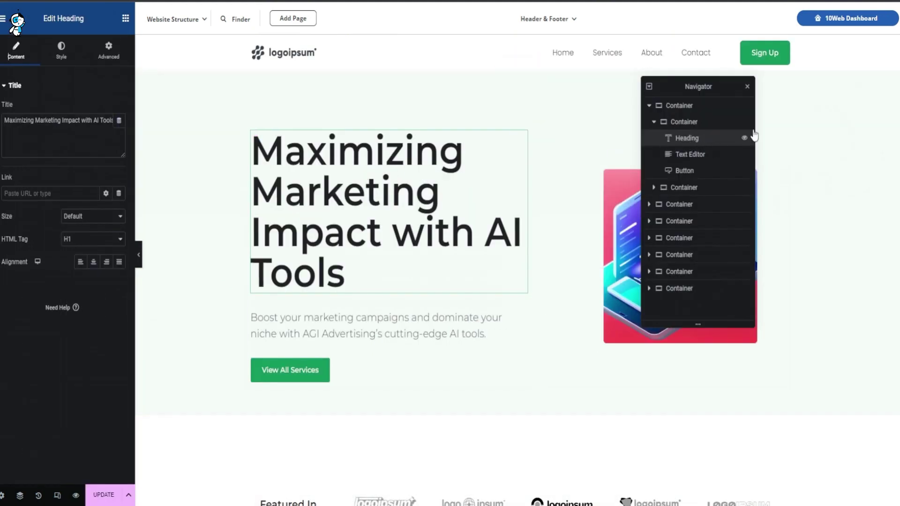
Step: Select the hero Text Editor paragraph beneath the main heading
{"action": "left_click", "coordinate": [686, 155]}
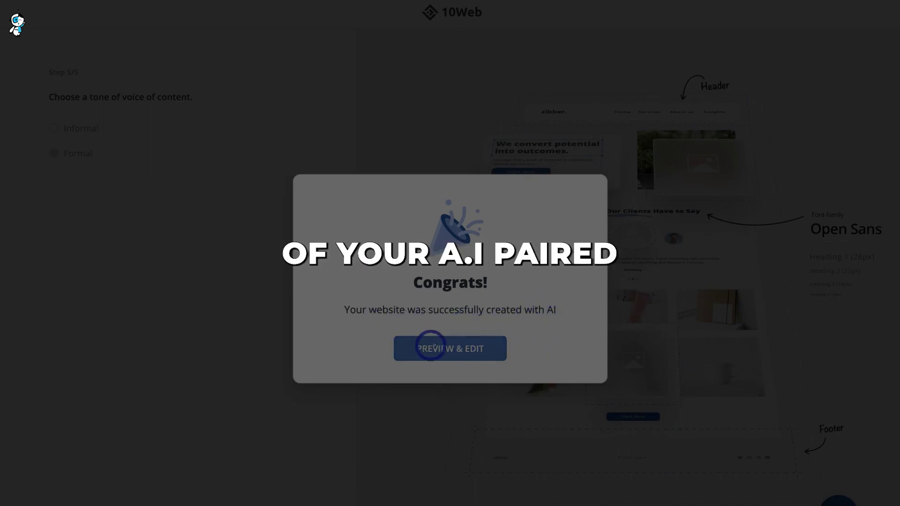
Step: Open the newly created website for preview and editing
{"action": "left_click", "coordinate": [430, 346]}
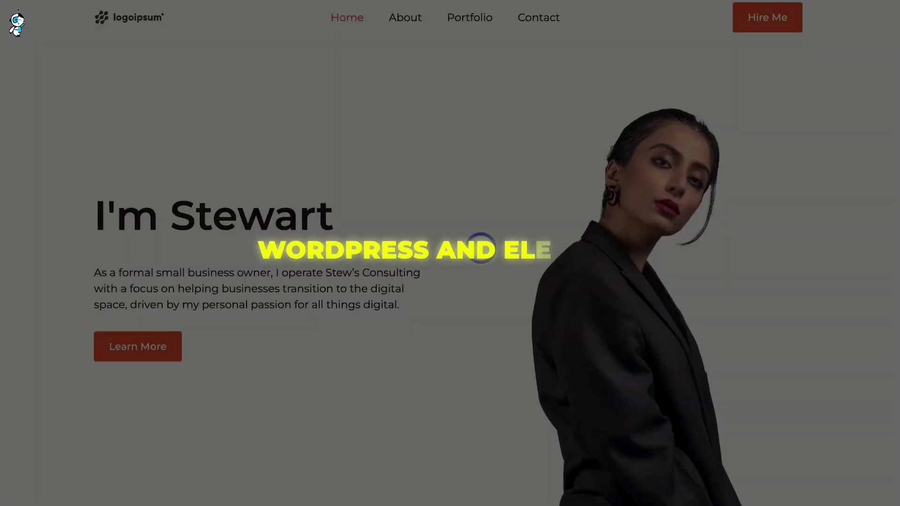
{"action": "scroll", "coordinate": [481, 248], "scroll_direction": "down", "scroll_amount": 10}
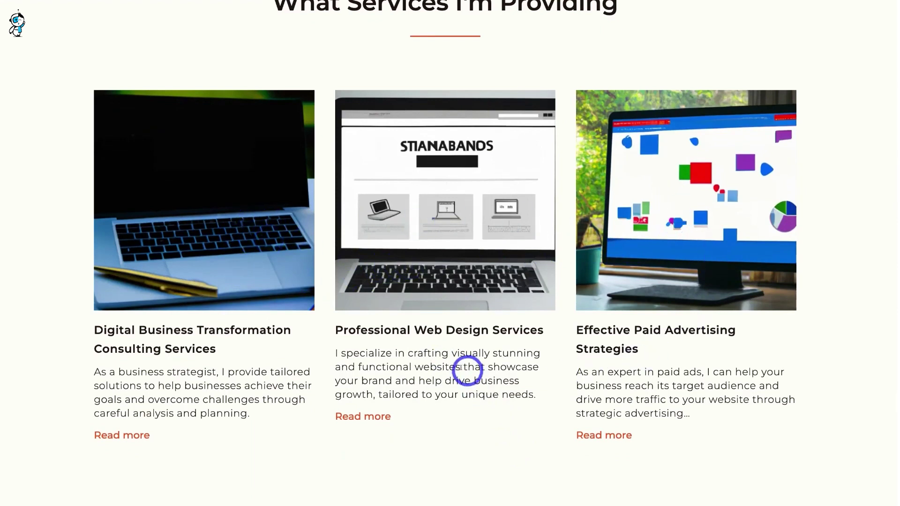
{"action": "scroll", "coordinate": [259, 372], "scroll_direction": "down", "scroll_amount": 1}
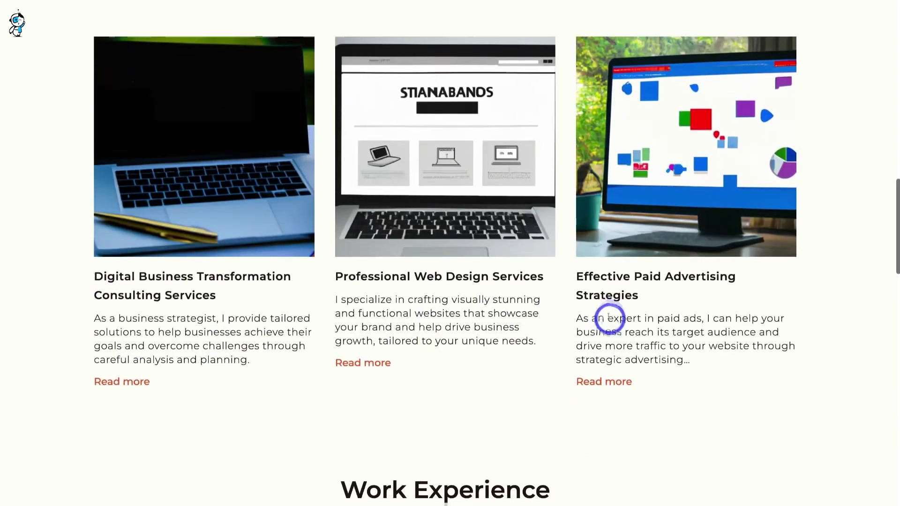
{"action": "scroll", "coordinate": [591, 317], "scroll_direction": "down", "scroll_amount": 8}
{"action": "scroll", "coordinate": [573, 298], "scroll_direction": "down", "scroll_amount": 2}
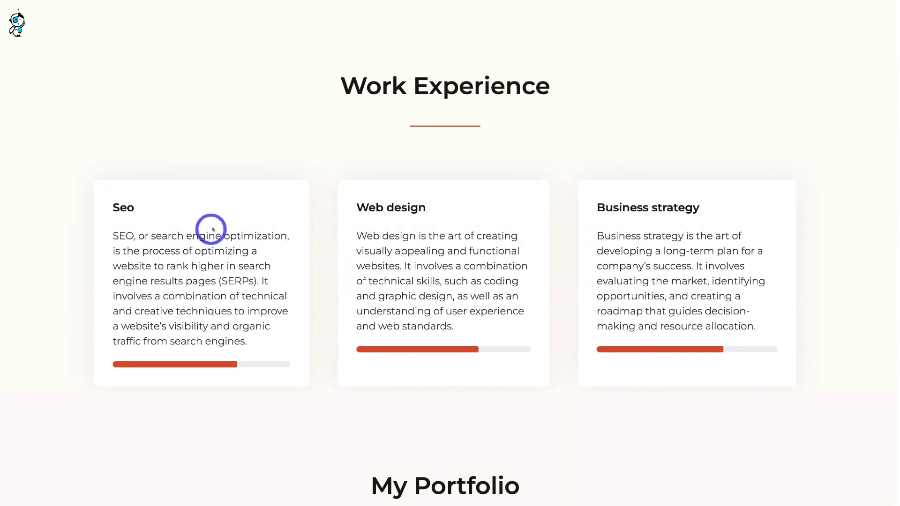
{"action": "scroll", "coordinate": [535, 242], "scroll_direction": "down", "scroll_amount": 5}
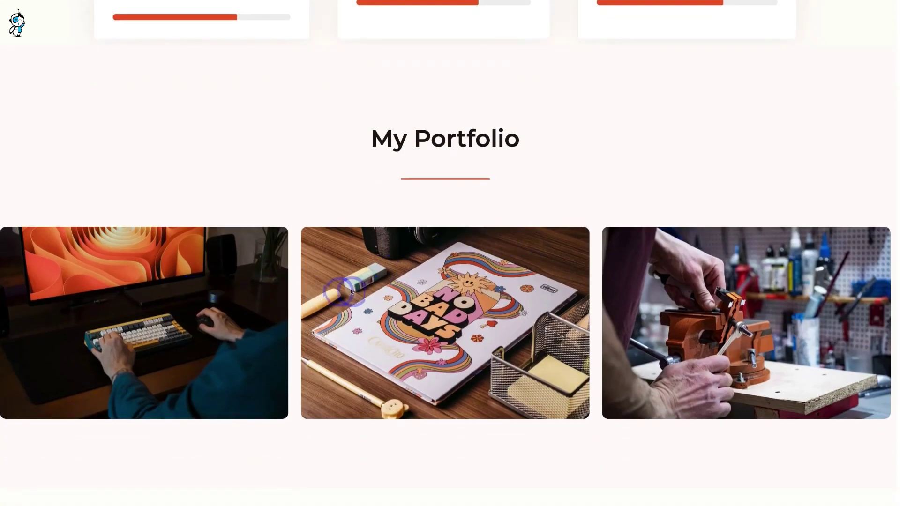
{"action": "scroll", "coordinate": [345, 289], "scroll_direction": "down", "scroll_amount": 1}
{"action": "scroll", "coordinate": [426, 251], "scroll_direction": "down", "scroll_amount": 4}
{"action": "scroll", "coordinate": [689, 257], "scroll_direction": "down", "scroll_amount": 3}
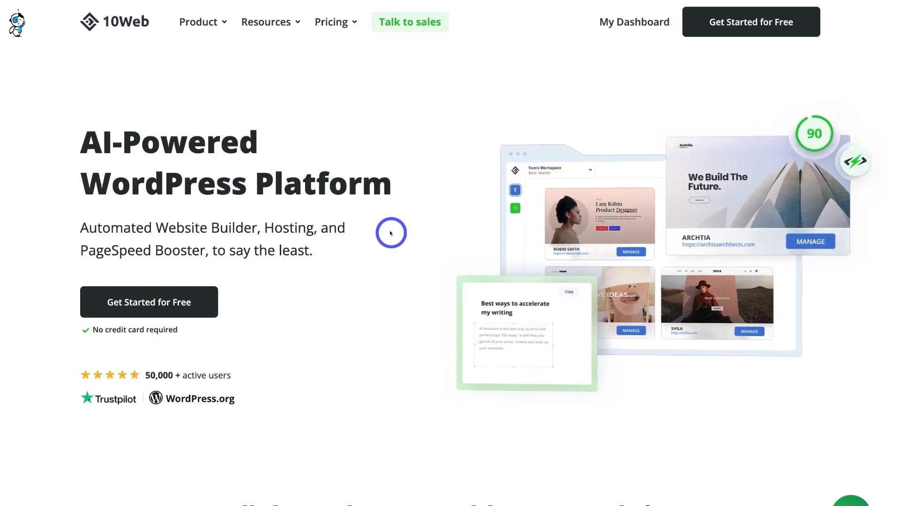
{"action": "scroll", "coordinate": [575, 124], "scroll_direction": "down", "scroll_amount": 5}
{"action": "scroll", "coordinate": [576, 123], "scroll_direction": "down", "scroll_amount": 5}
{"action": "scroll", "coordinate": [575, 123], "scroll_direction": "down", "scroll_amount": 5}
{"action": "scroll", "coordinate": [575, 124], "scroll_direction": "down", "scroll_amount": 5}
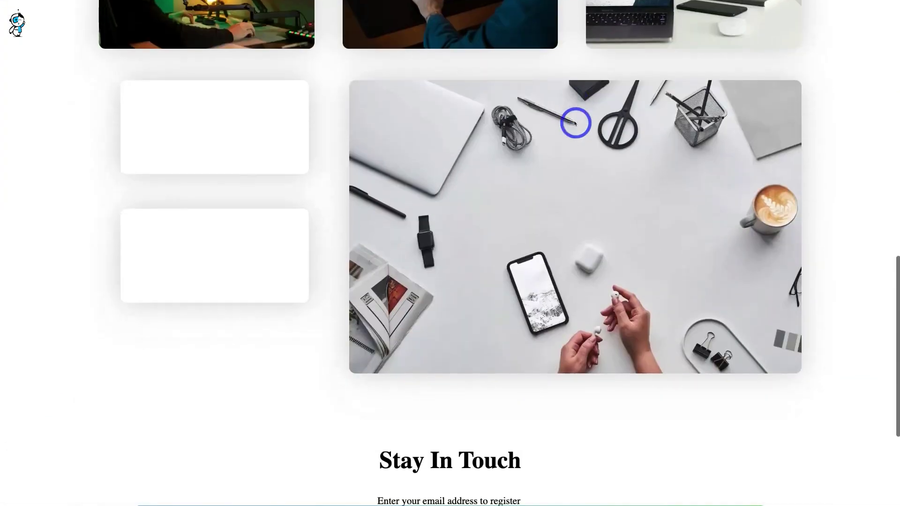
{"action": "scroll", "coordinate": [575, 123], "scroll_direction": "down", "scroll_amount": 5}
{"action": "scroll", "coordinate": [575, 123], "scroll_direction": "down", "scroll_amount": 5}
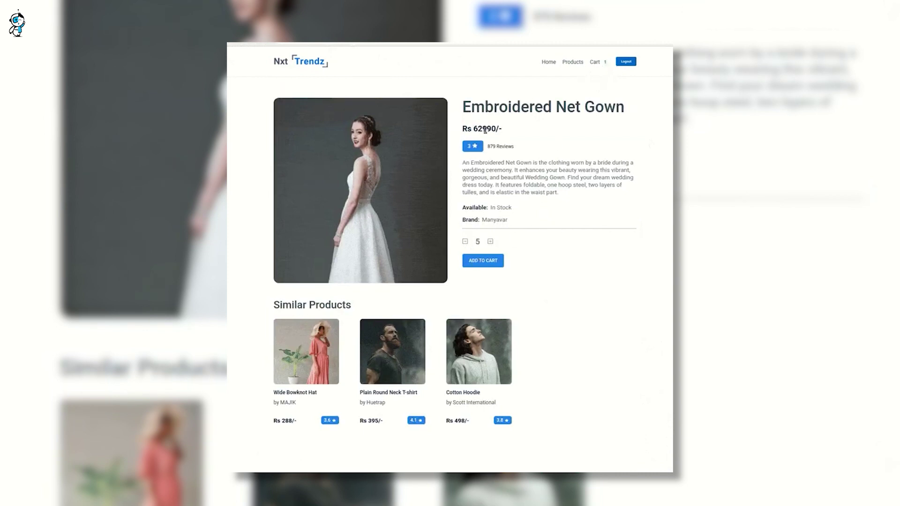
Step: Check the Nxt Trendz cart, open True Wireless Earbuds from Products, then review the cart
{"action": "left_click", "coordinate": [597, 62]}
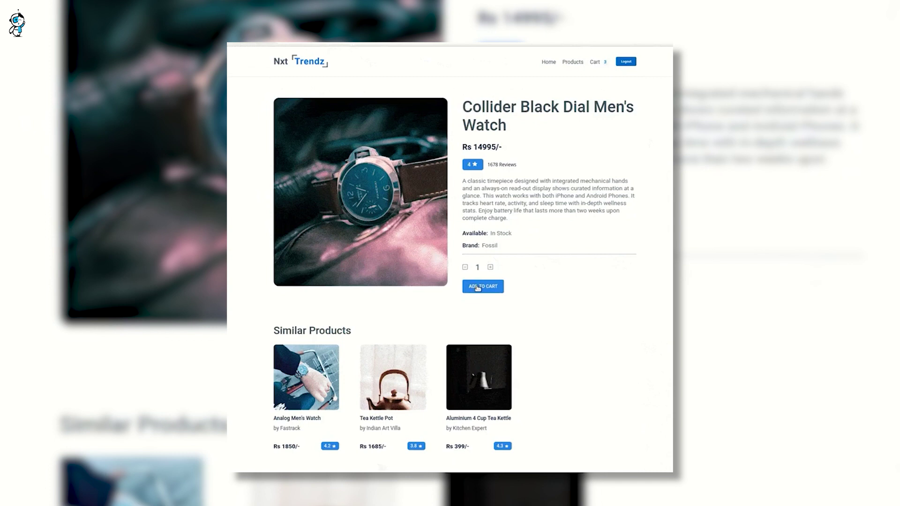
{"action": "left_click", "coordinate": [571, 62]}
{"action": "left_click", "coordinate": [525, 462]}
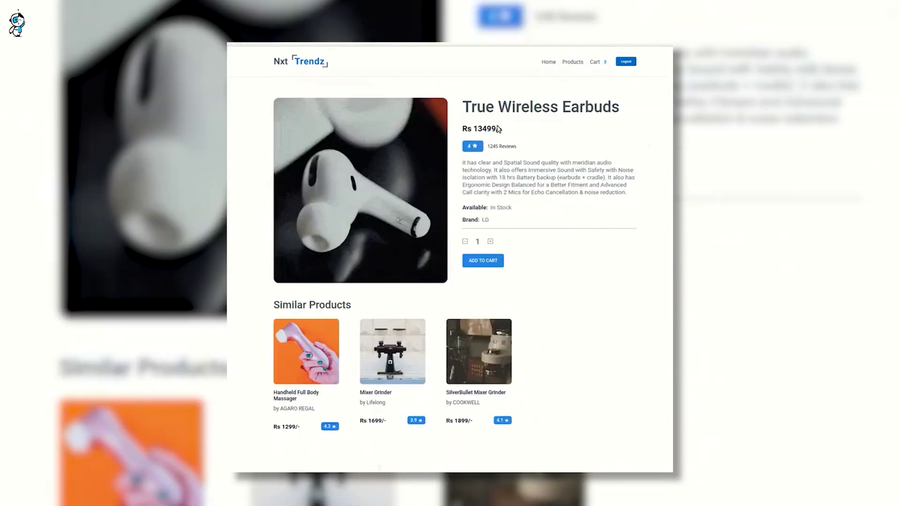
{"action": "left_click", "coordinate": [594, 63]}
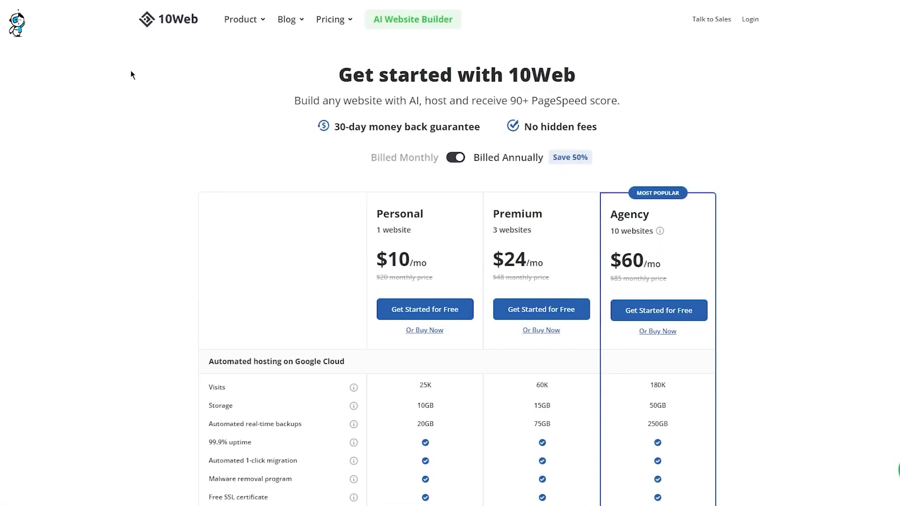
{"action": "scroll", "coordinate": [199, 141], "scroll_direction": "down", "scroll_amount": 5}
{"action": "scroll", "coordinate": [199, 140], "scroll_direction": "up", "scroll_amount": 5}
{"action": "scroll", "coordinate": [198, 140], "scroll_direction": "down", "scroll_amount": 3}
{"action": "scroll", "coordinate": [198, 136], "scroll_direction": "up", "scroll_amount": 3}
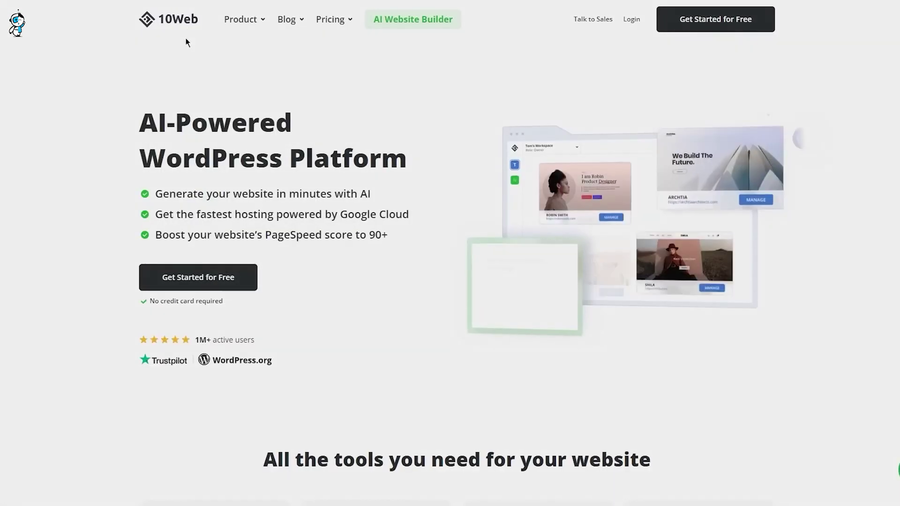
{"action": "scroll", "coordinate": [163, 53], "scroll_direction": "down", "scroll_amount": 4}
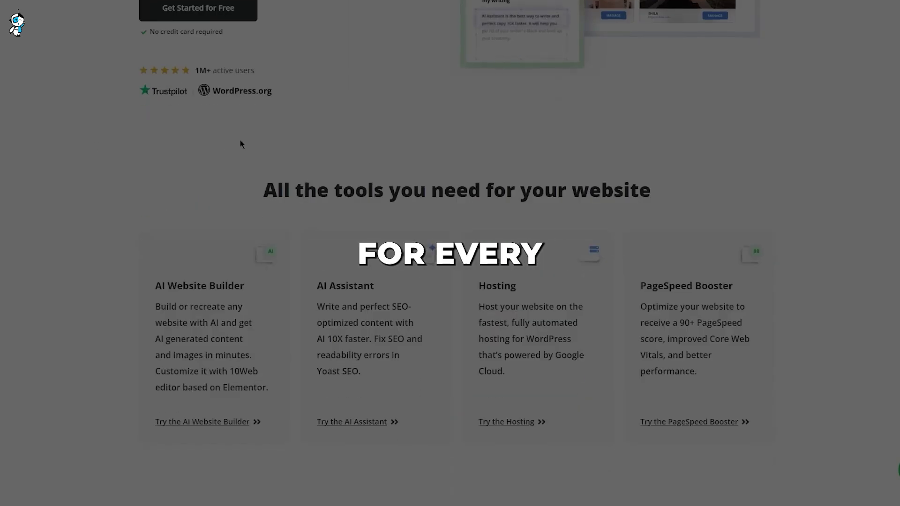
{"action": "scroll", "coordinate": [184, 156], "scroll_direction": "down", "scroll_amount": 1}
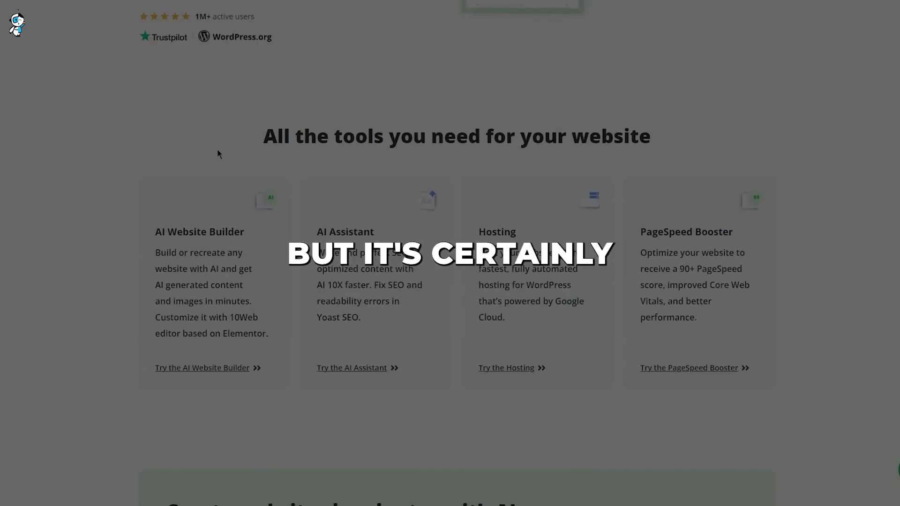
Step: Highlight and clear text in the tools section, including all four tool cards
{"action": "left_click_drag", "start_coordinate": [184, 153], "coordinate": [765, 153]}
{"action": "left_click", "coordinate": [797, 132]}
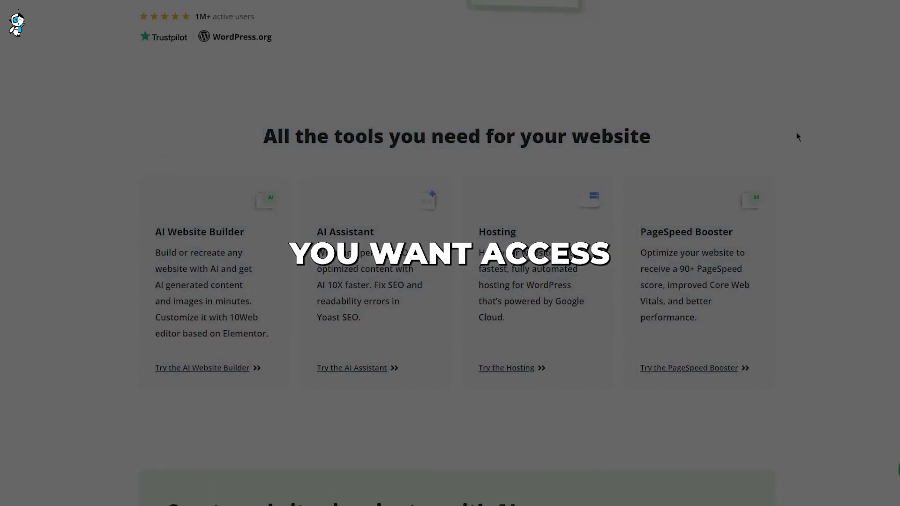
{"action": "left_click_drag", "start_coordinate": [115, 191], "coordinate": [290, 422]}
{"action": "left_click", "coordinate": [61, 277]}
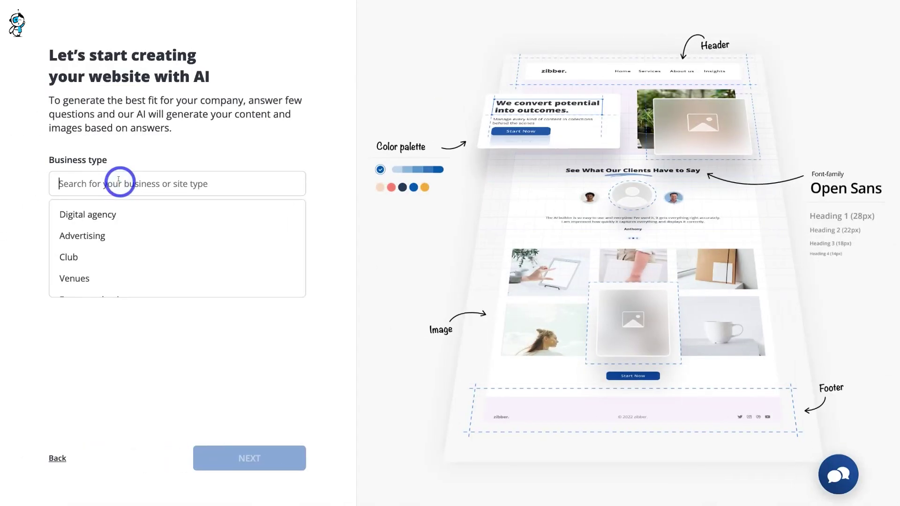
Step: Choose Consulting, advance through the name, bio and skills steps, pick Formal tone, and finalize
{"action": "left_click", "coordinate": [110, 234]}
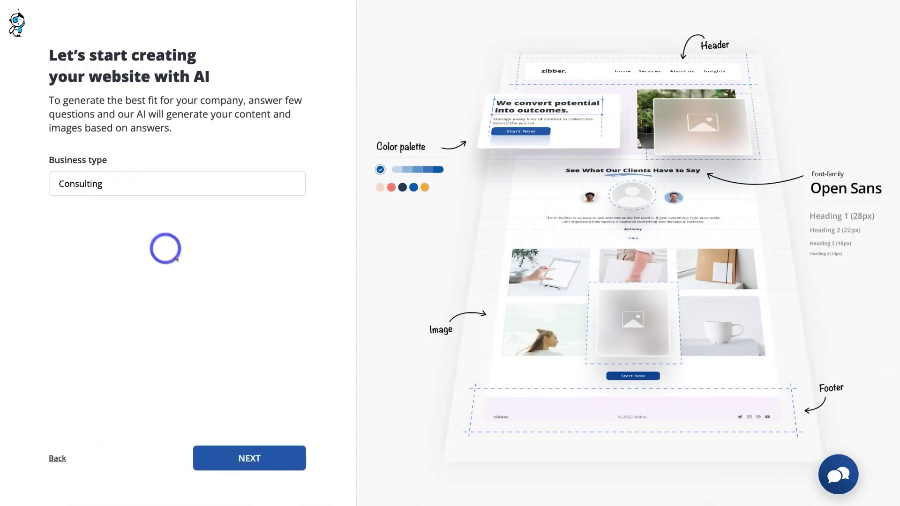
{"action": "left_click", "coordinate": [281, 461]}
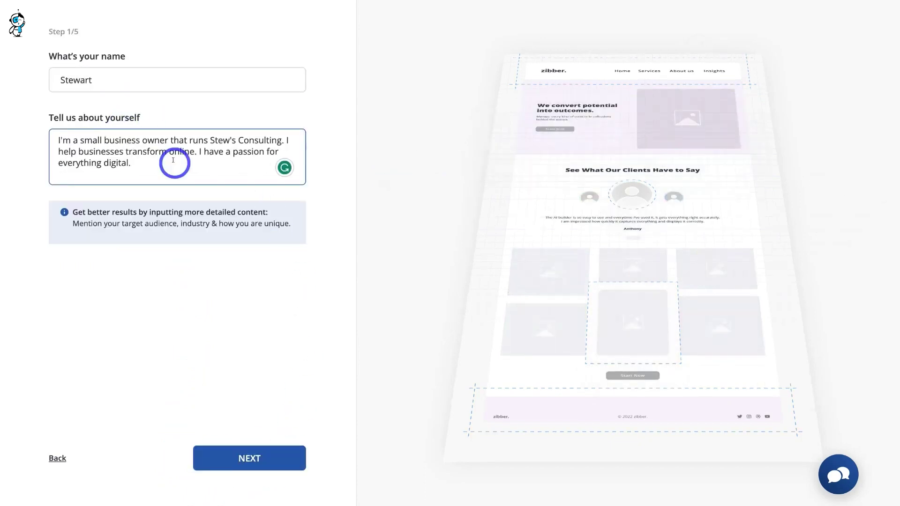
{"action": "left_click", "coordinate": [269, 459]}
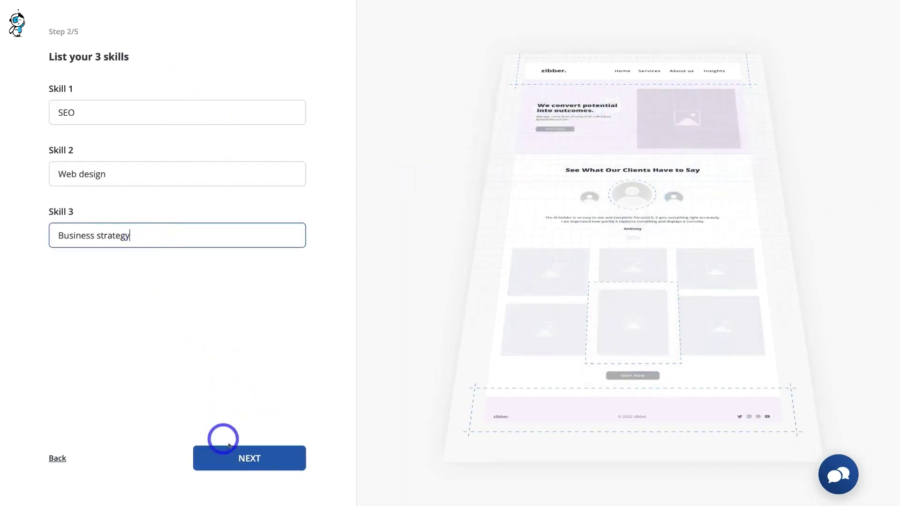
{"action": "left_click", "coordinate": [268, 459]}
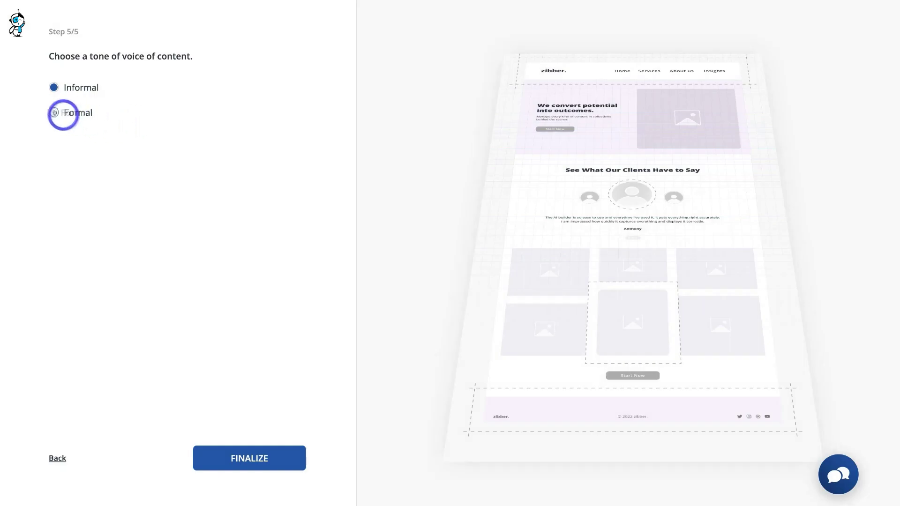
{"action": "left_click", "coordinate": [54, 113]}
{"action": "left_click", "coordinate": [268, 461]}
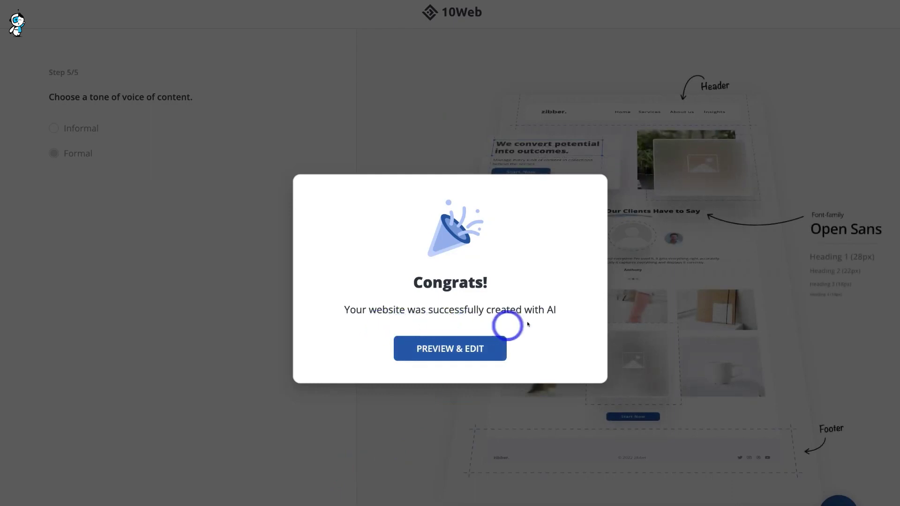
Step: Open the generated Stew's Consulting site with PREVIEW & EDIT
{"action": "left_click", "coordinate": [459, 348]}
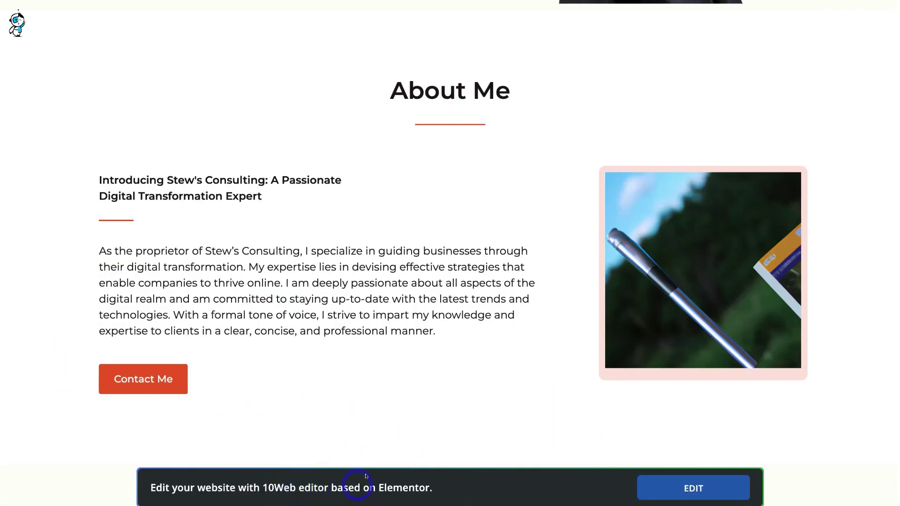
{"action": "scroll", "coordinate": [514, 408], "scroll_direction": "down", "scroll_amount": 3}
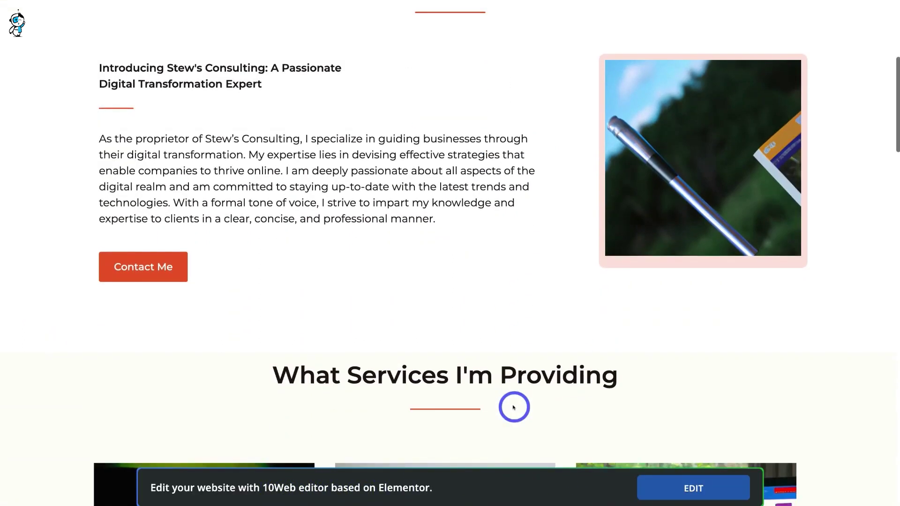
{"action": "scroll", "coordinate": [513, 408], "scroll_direction": "down", "scroll_amount": 4}
{"action": "scroll", "coordinate": [514, 422], "scroll_direction": "down", "scroll_amount": 4}
{"action": "scroll", "coordinate": [514, 449], "scroll_direction": "down", "scroll_amount": 3}
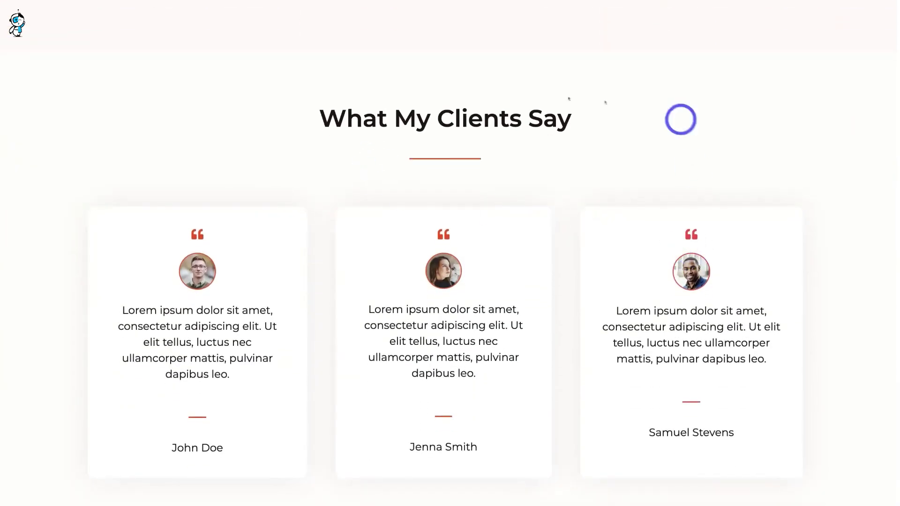
{"action": "scroll", "coordinate": [476, 177], "scroll_direction": "down", "scroll_amount": 2}
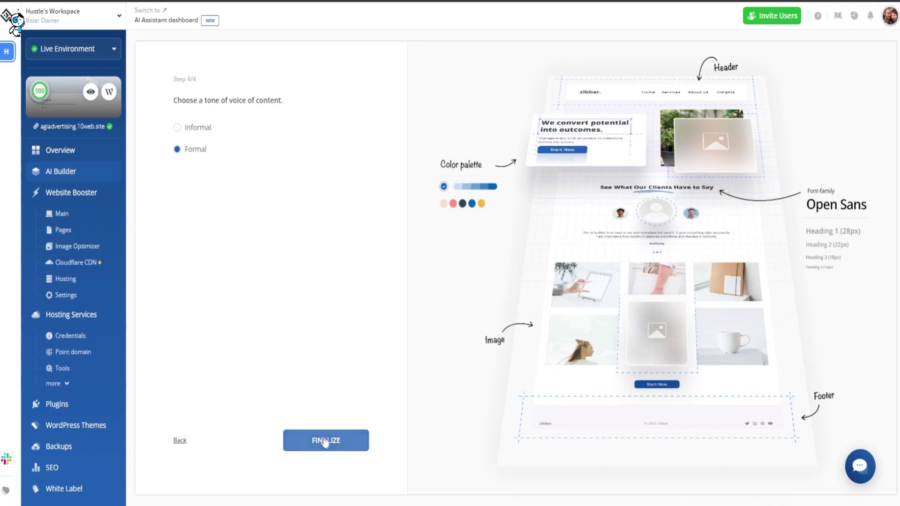
Step: Finalize the AI site and open its 'Maximizing Marketing Impact with AI Tools' homepage in the editor
{"action": "left_click", "coordinate": [325, 440]}
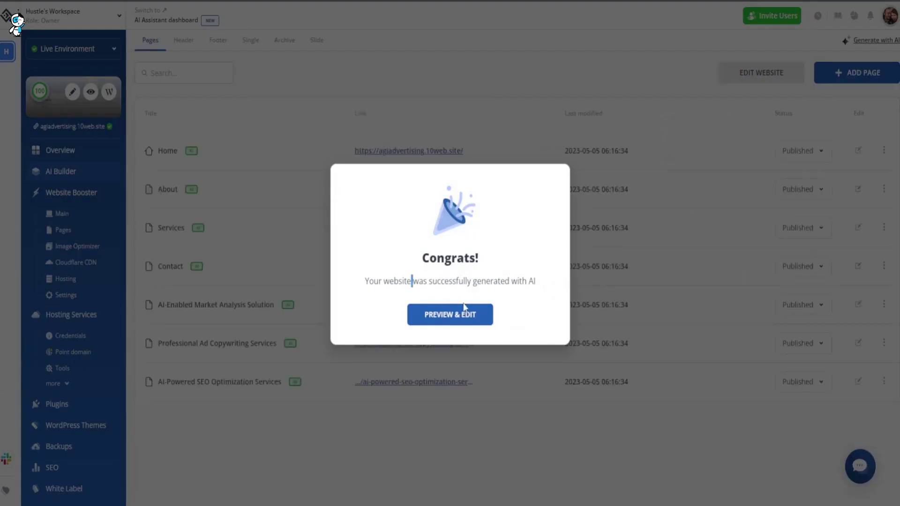
{"action": "left_click", "coordinate": [463, 310]}
{"action": "left_click_drag", "start_coordinate": [827, 66], "coordinate": [63, 30]}
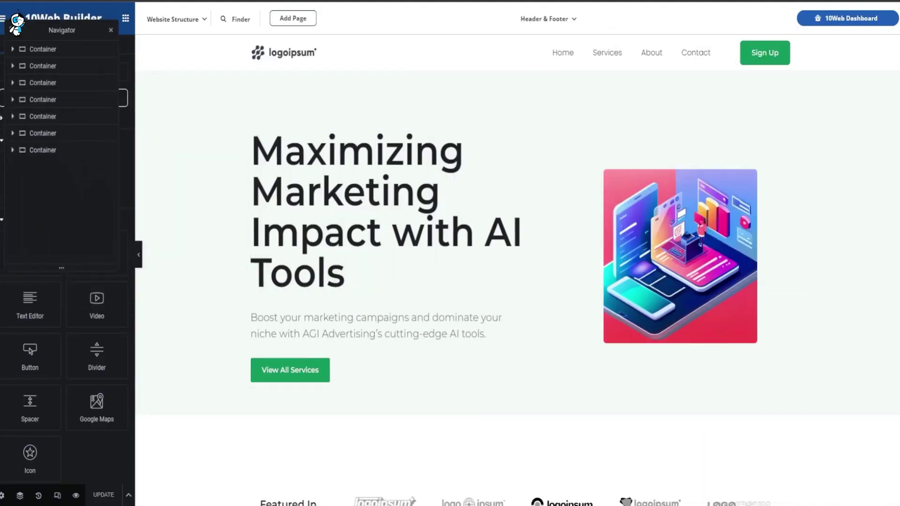
{"action": "scroll", "coordinate": [492, 281], "scroll_direction": "down", "scroll_amount": 2}
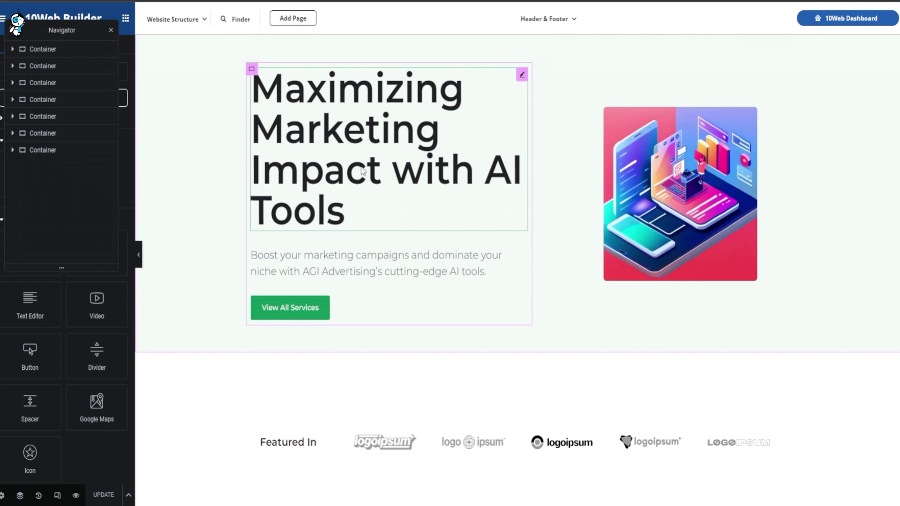
{"action": "scroll", "coordinate": [824, 165], "scroll_direction": "down", "scroll_amount": 4}
{"action": "scroll", "coordinate": [492, 212], "scroll_direction": "down", "scroll_amount": 4}
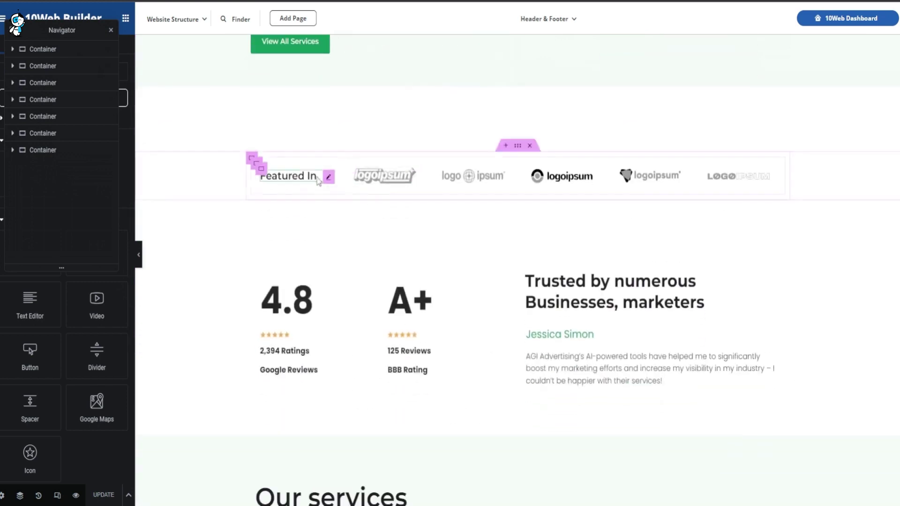